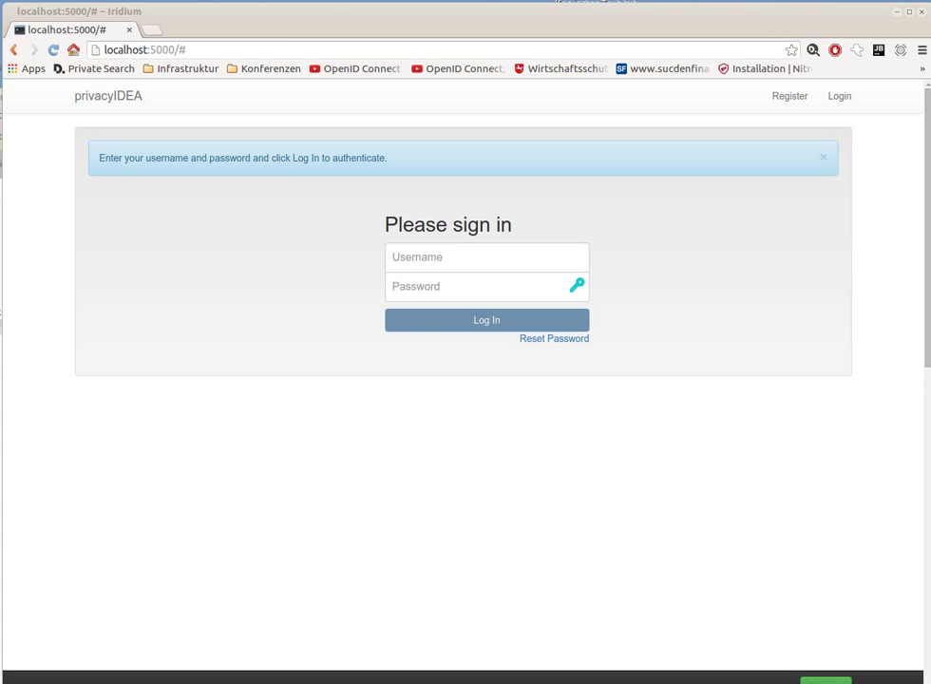
Log in to privacyIDEA with the administrator username and password.
click(475, 261)
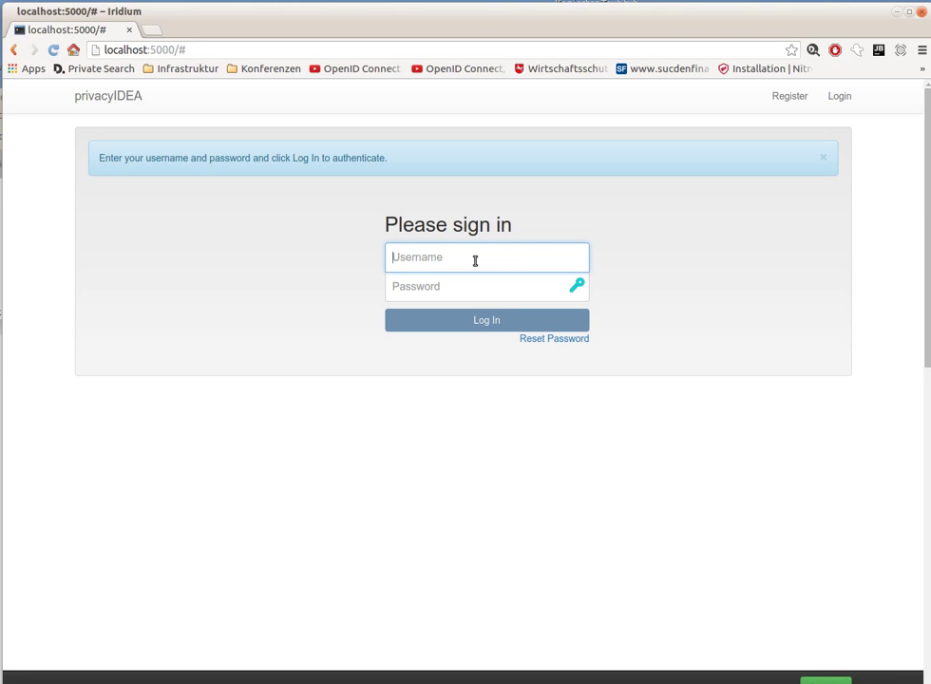
text(super)
key(Tab)
text(test)
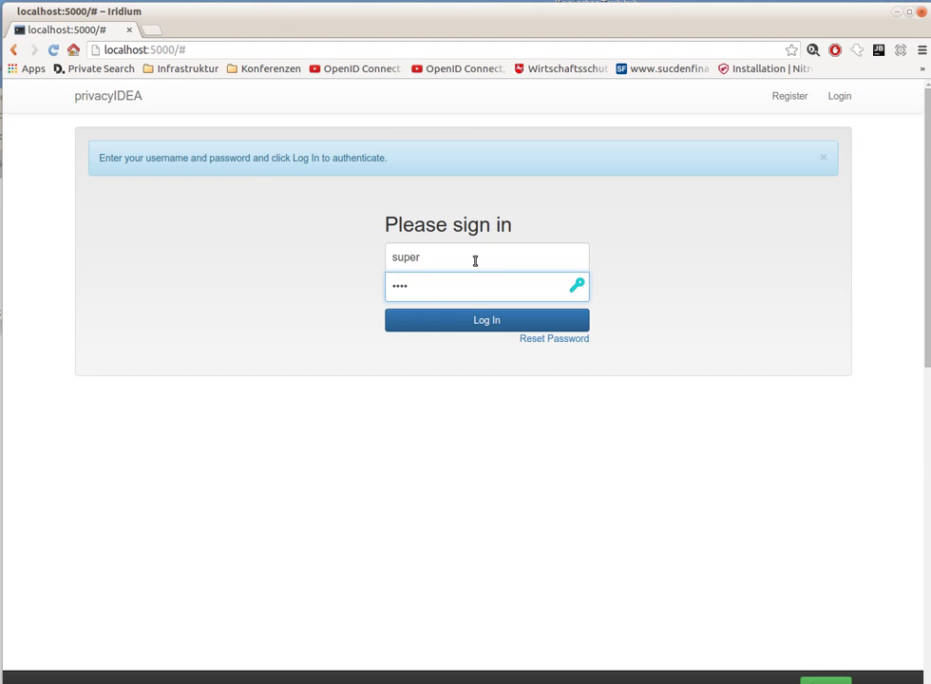
key(Return)
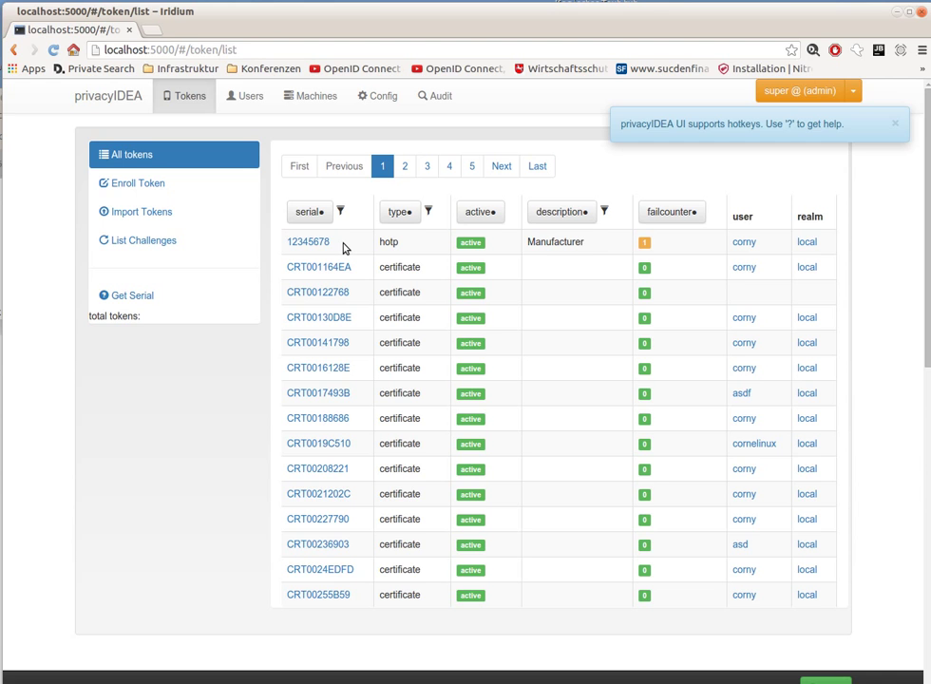
Open Config's Policies list and highlight the auth policy's authentication scope.
click(377, 99)
click(207, 159)
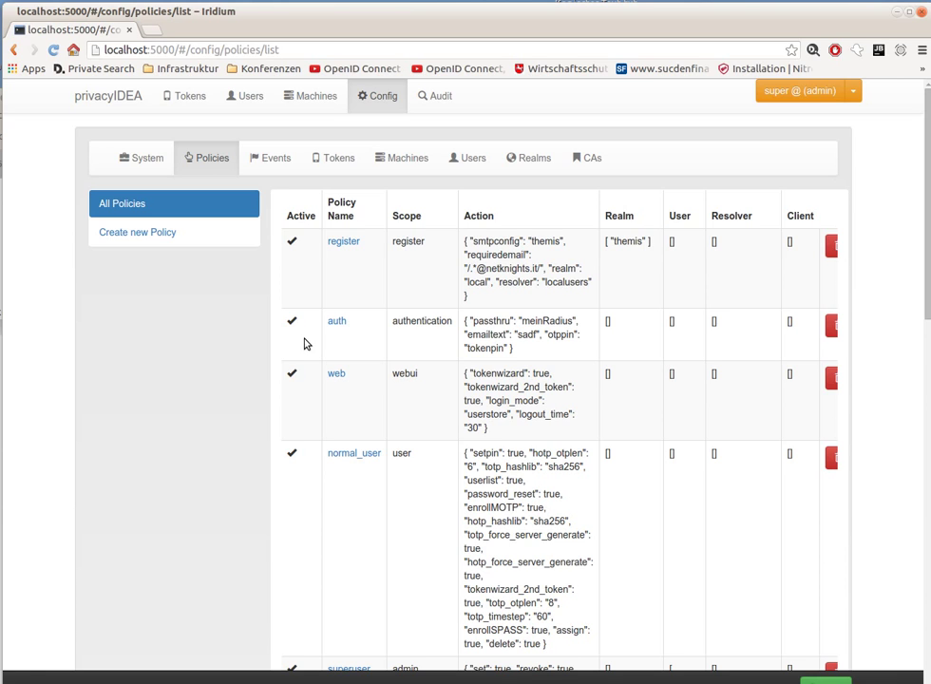
double_click(424, 323)
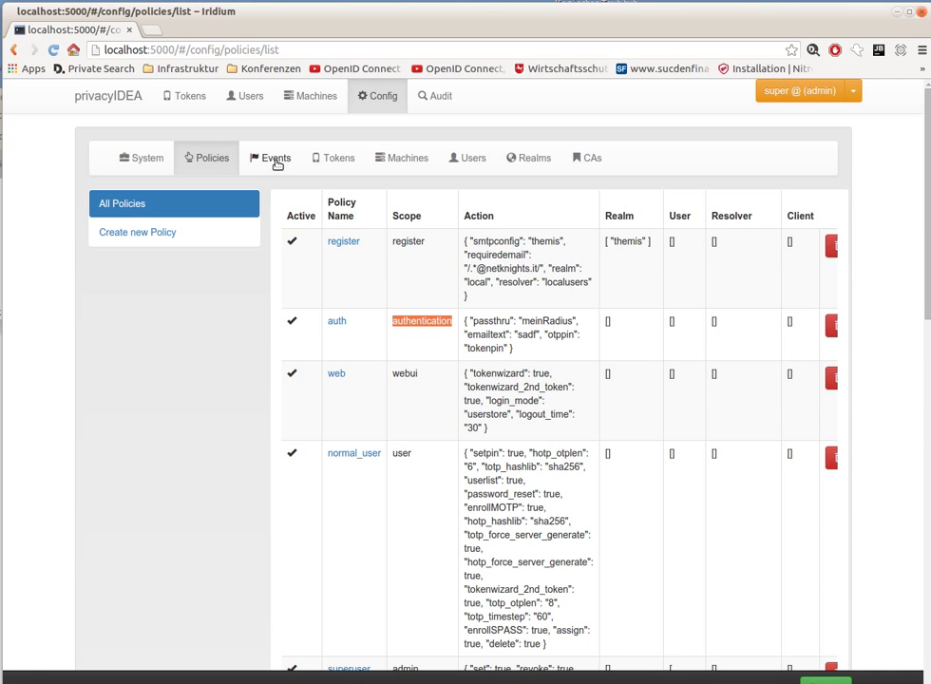
Review the Events list's Handlermodule and Events columns, then open event handler 5.
click(275, 160)
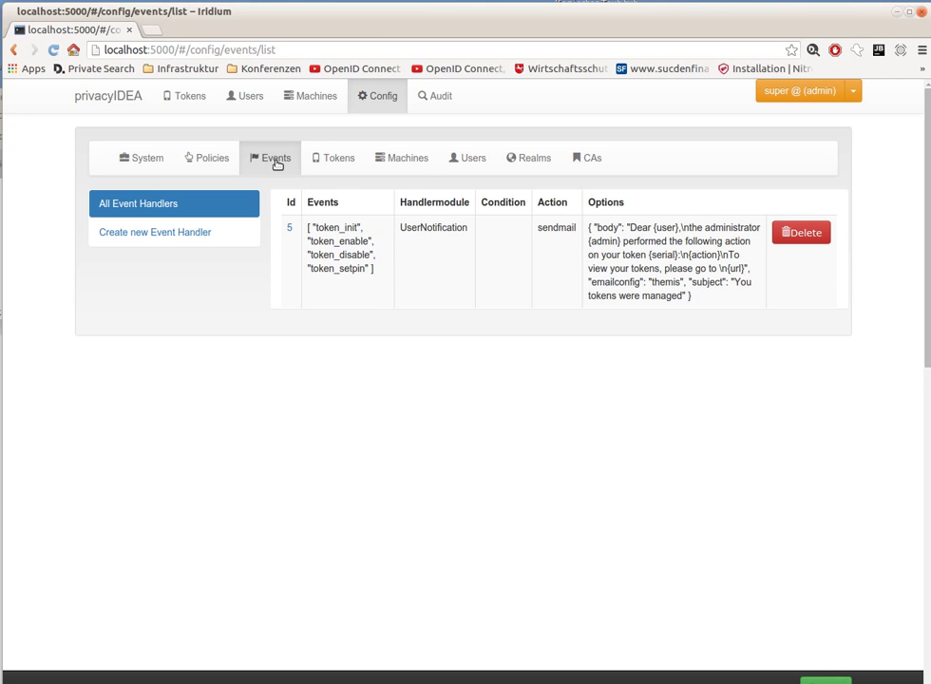
double_click(431, 204)
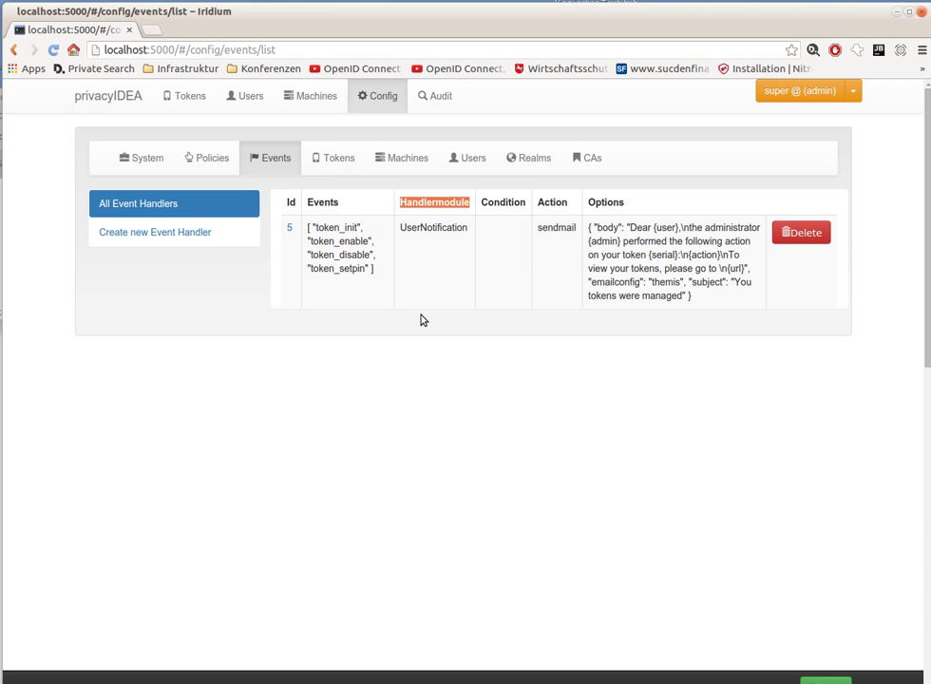
double_click(322, 202)
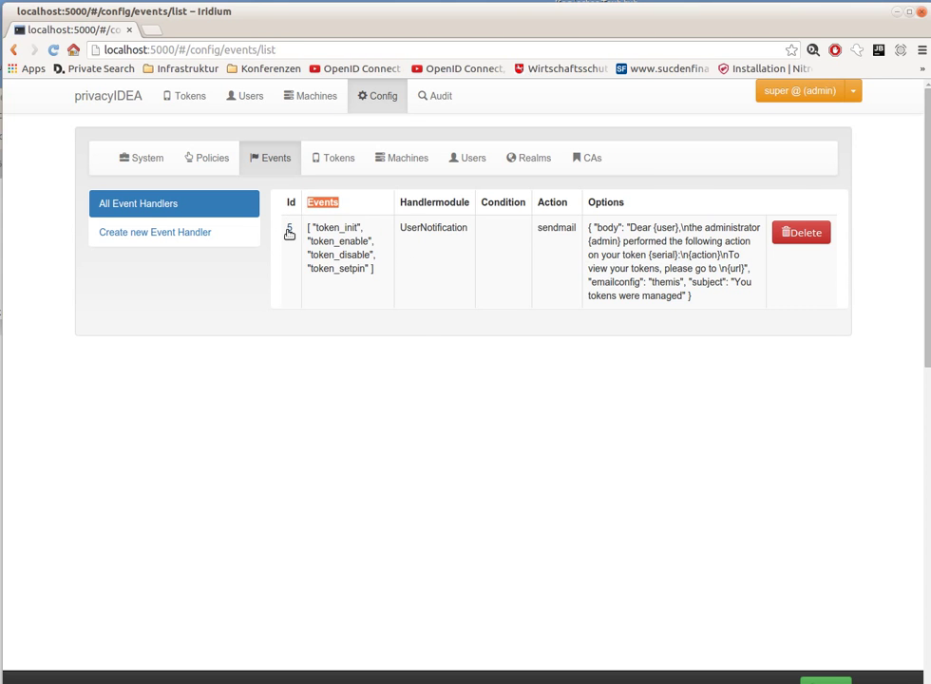
click(289, 230)
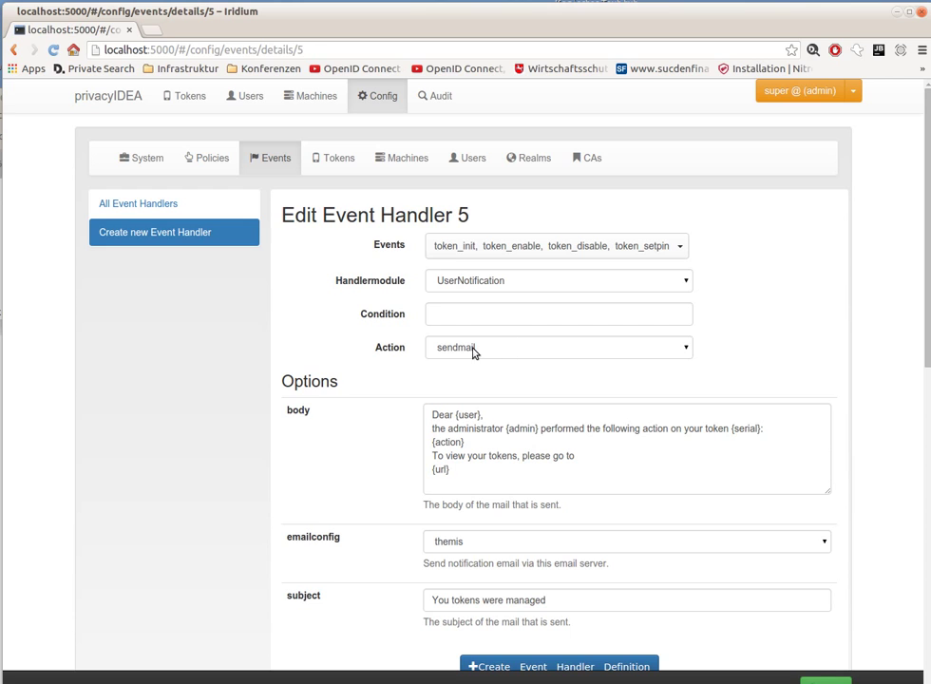
click(473, 353)
click(480, 282)
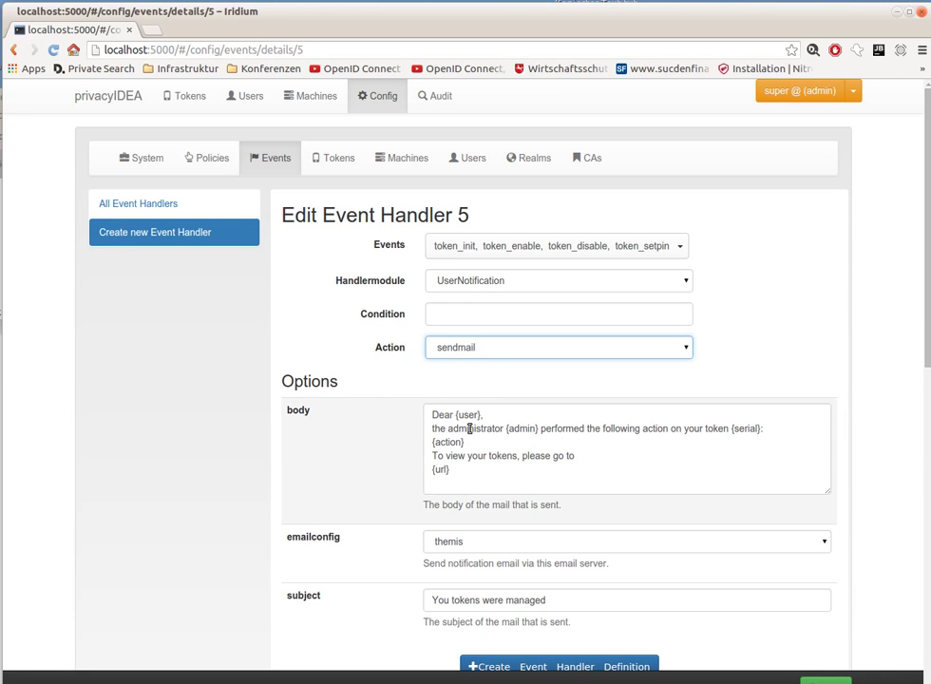
Toggle handler 5's action to sendsms and back to sendmail, then save it.
click(503, 348)
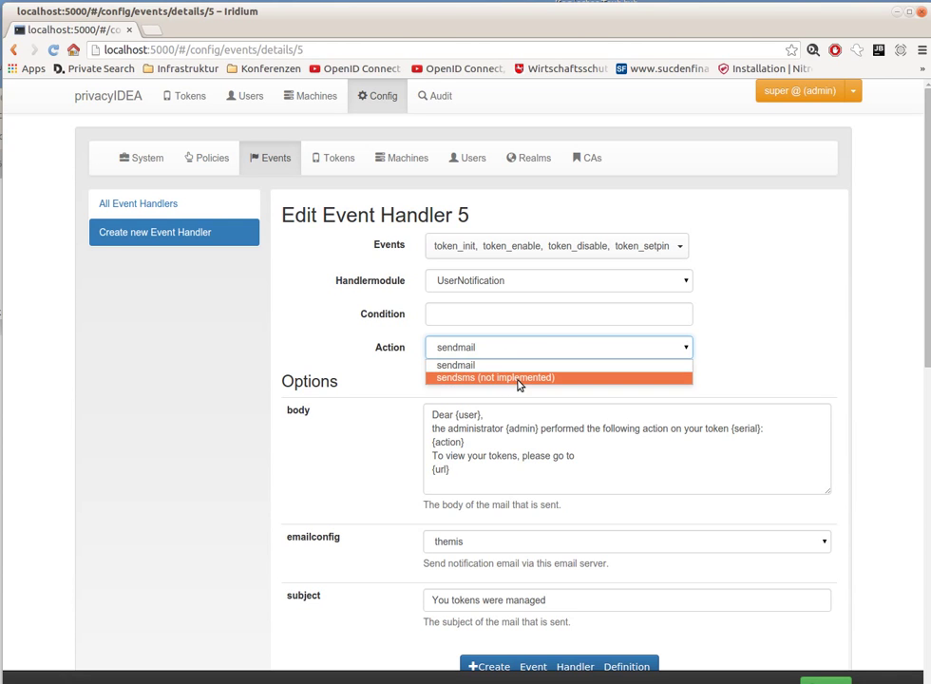
click(517, 379)
click(527, 349)
click(517, 367)
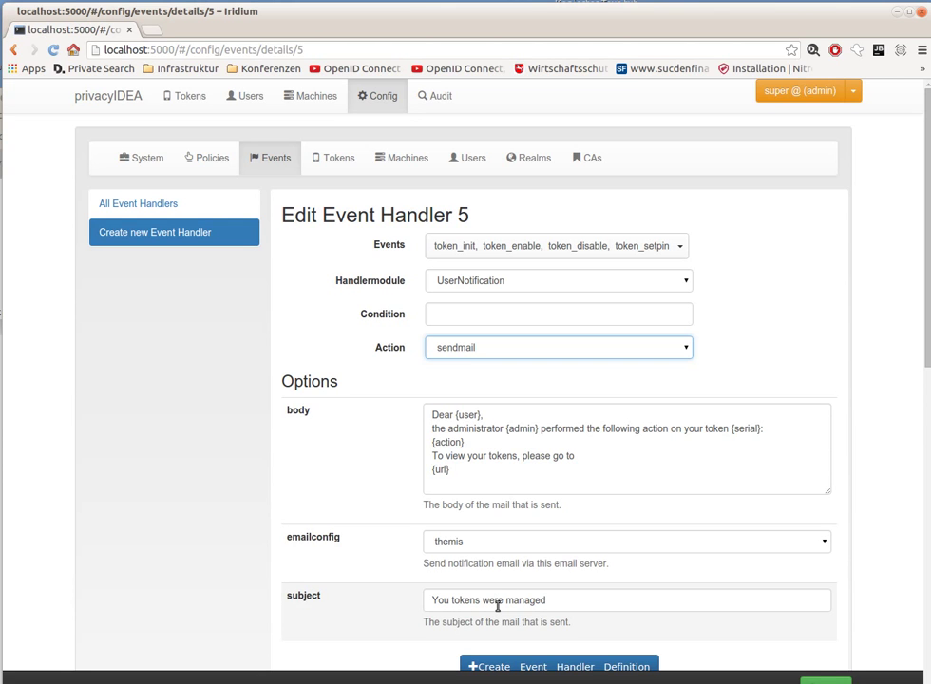
click(509, 665)
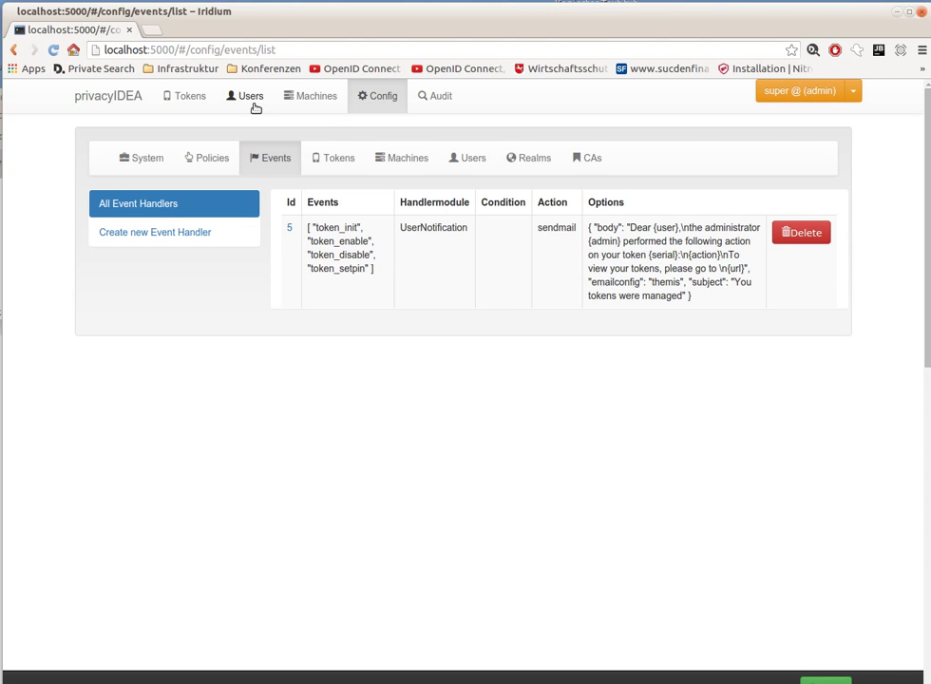
Open the local-realm user's details from the Users list and start a new token enrollment.
click(253, 105)
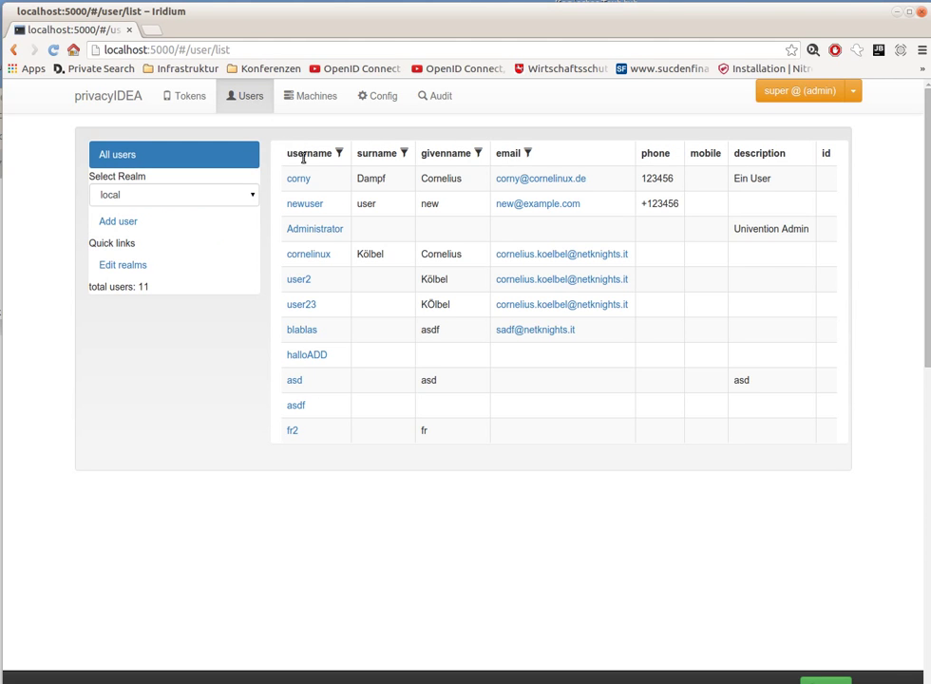
click(313, 254)
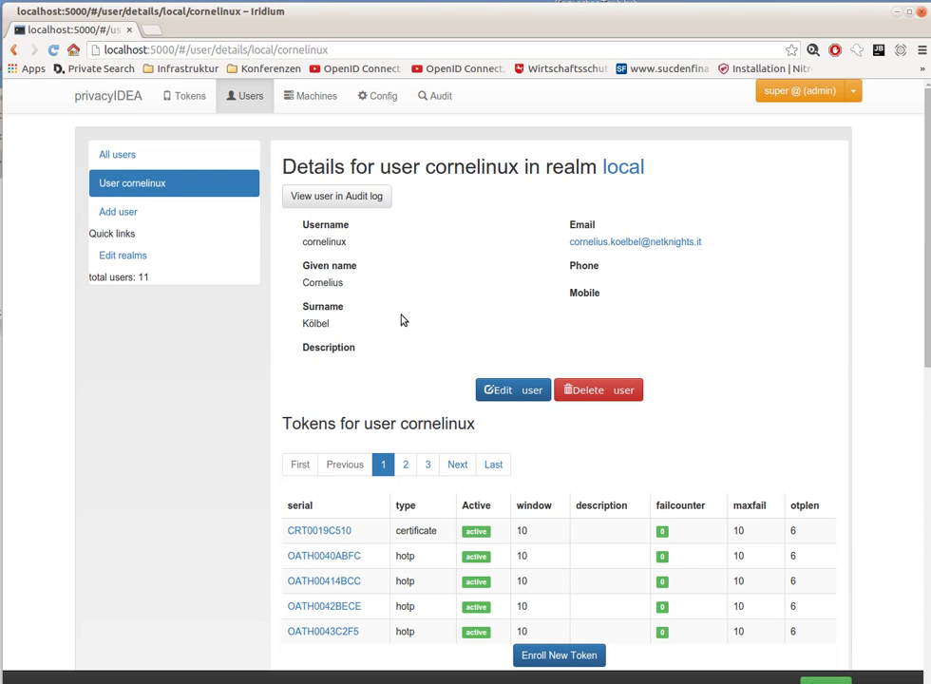
scroll(465, 408, down, 2)
click(558, 548)
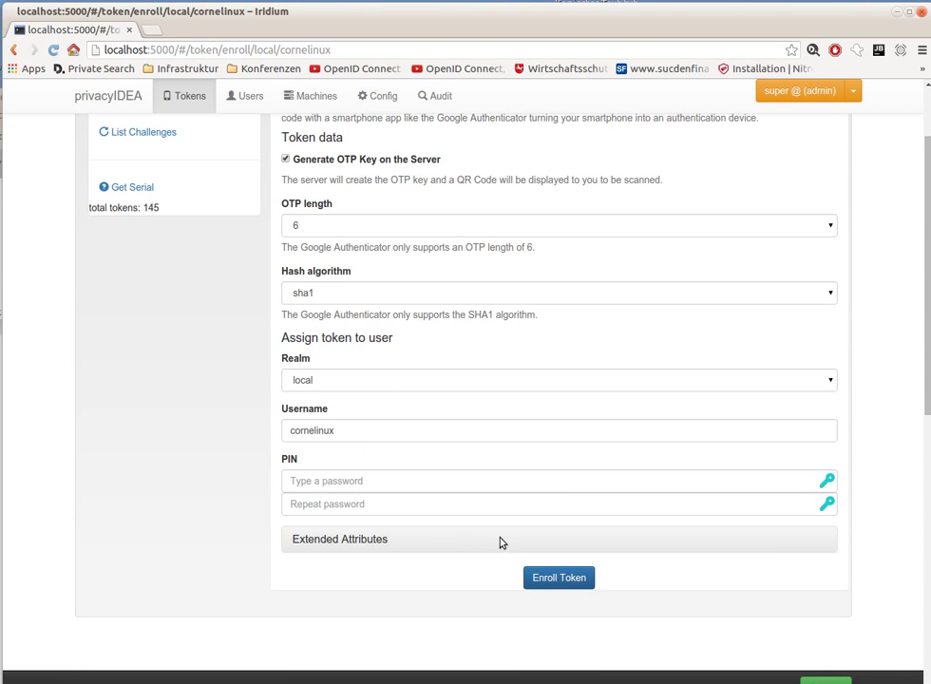
Enter a four-digit token PIN in both PIN fields and enroll the token.
click(394, 480)
text(1234)
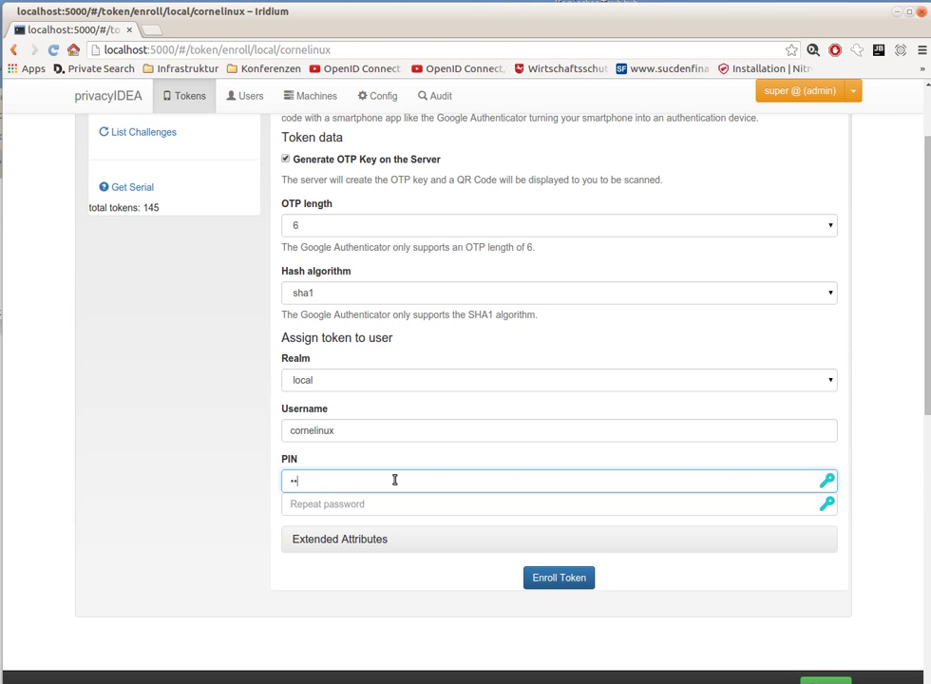
click(352, 501)
text(1234)
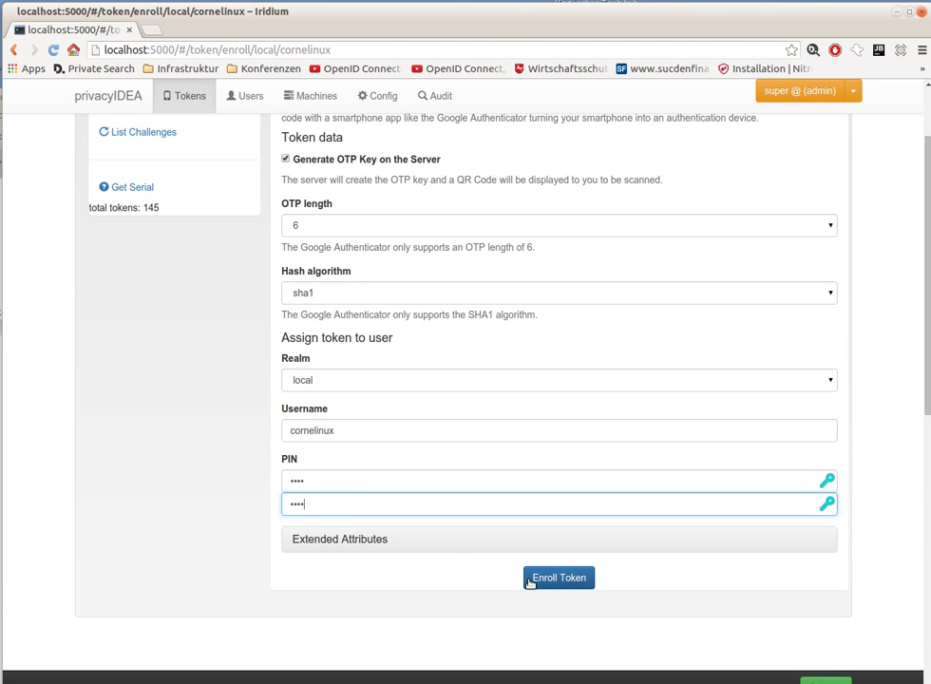
scroll(534, 501, up, 3)
scroll(554, 497, down, 4)
click(559, 480)
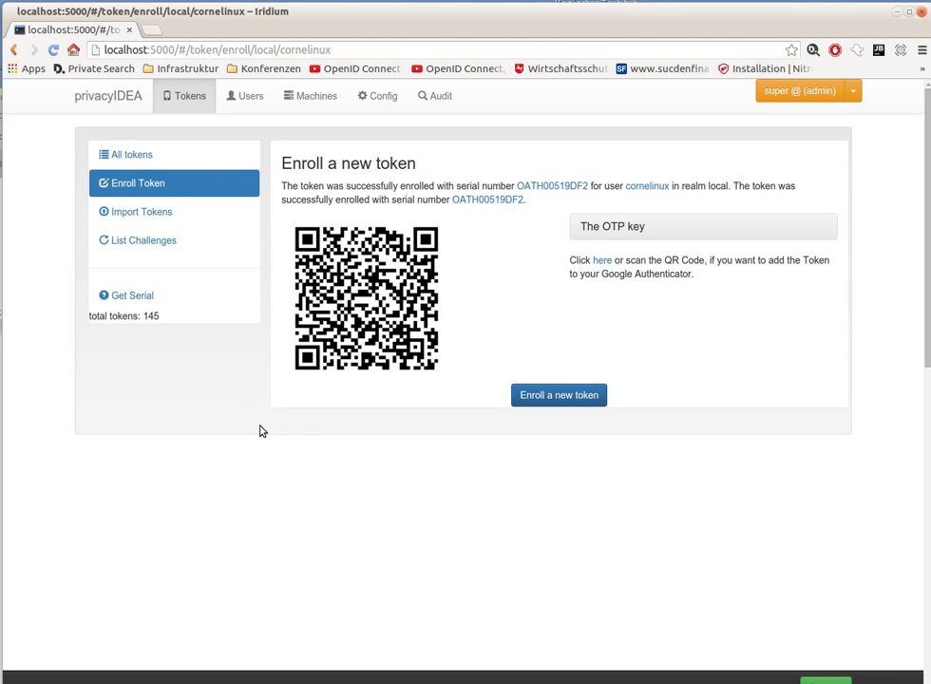
Switch to Evolution to look for the token notification mail.
key(alt+Tab)
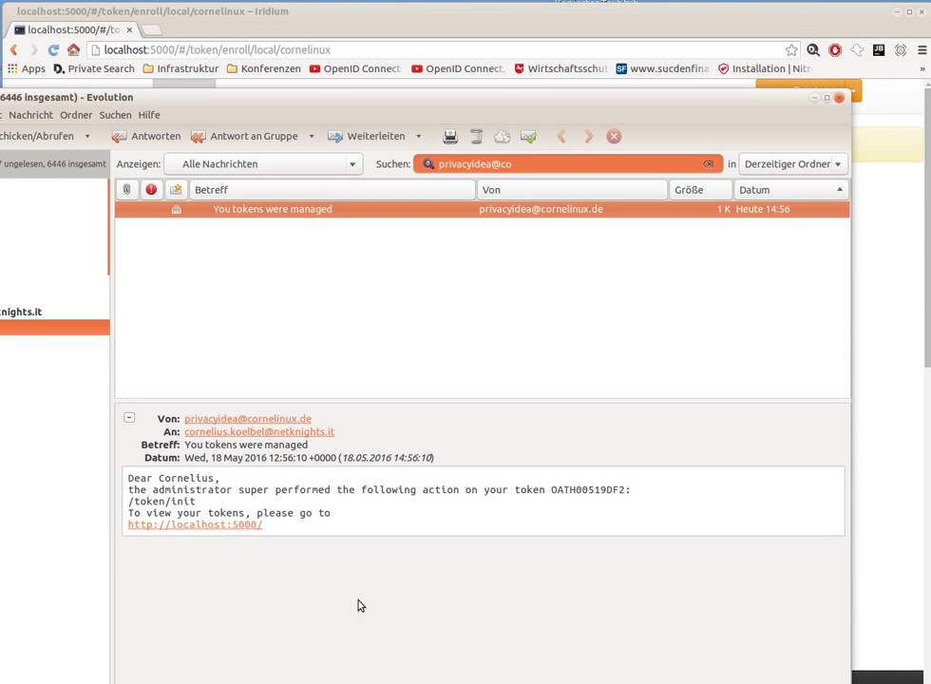
Return to the browser showing token OATH00519DF2's enrollment result and QR code.
click(875, 482)
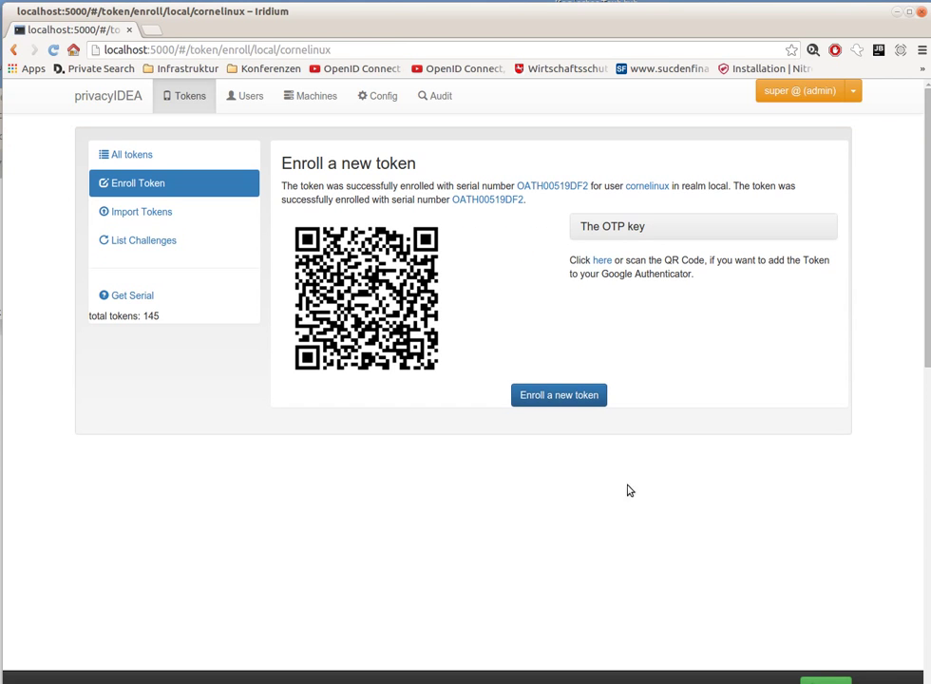
Open Config's Events page listing handler 5's UserNotification sendmail.
click(382, 95)
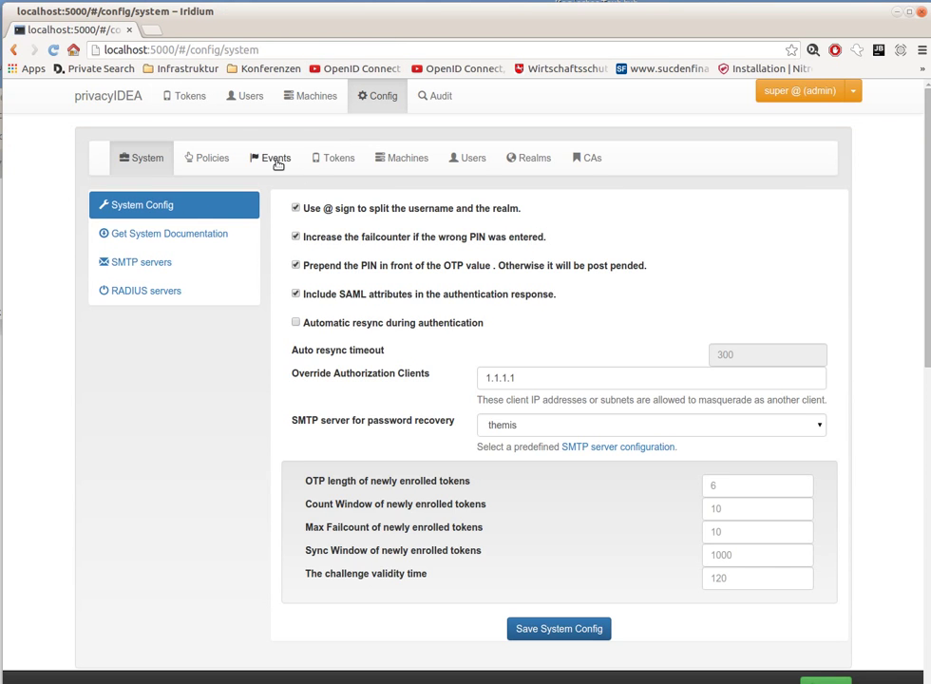
click(276, 157)
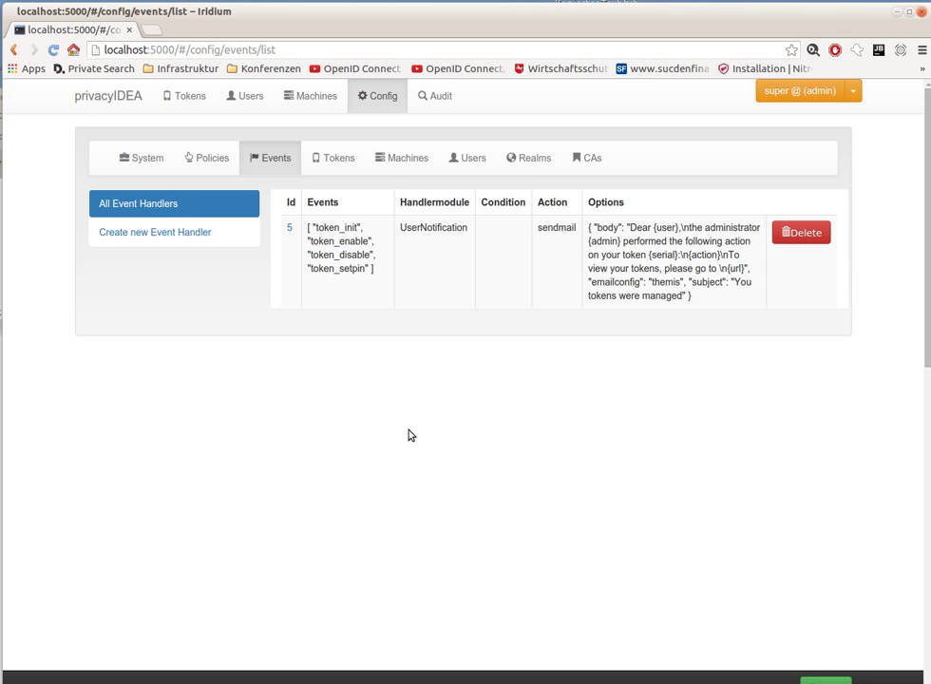